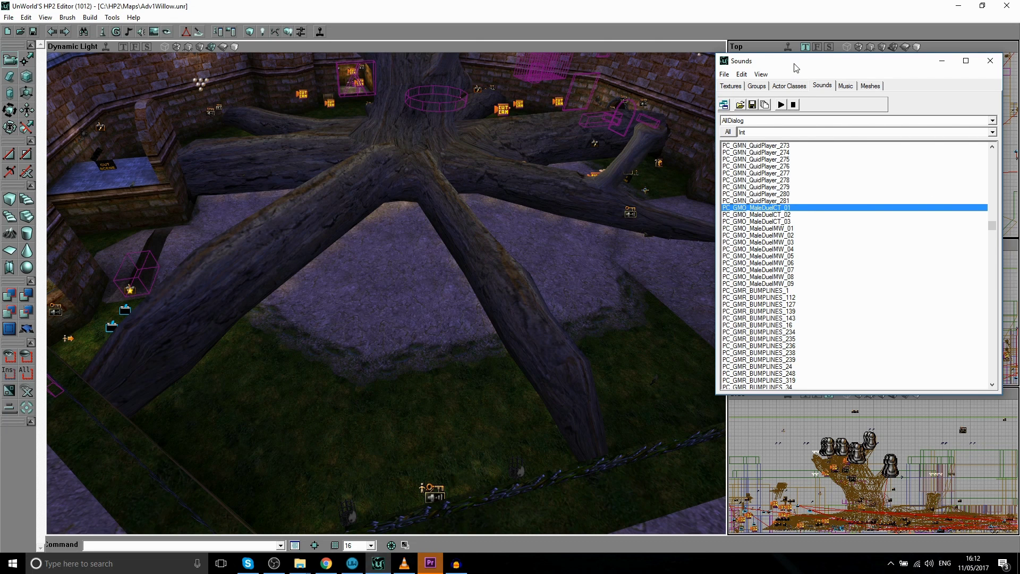
Step: Fly the camera around the Willow courtyard with the sounds browser moved aside
drag(800, 66, 519, 146)
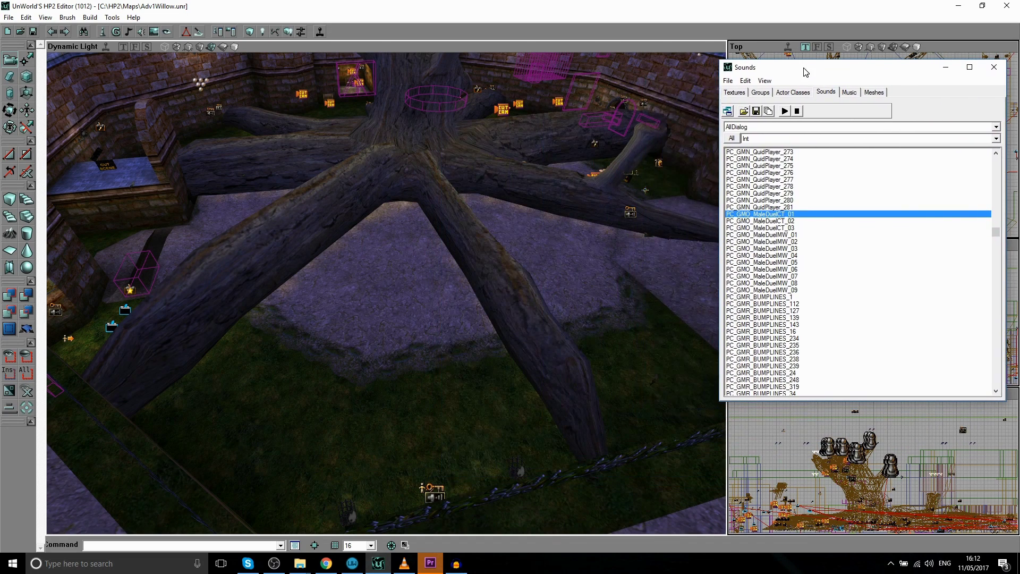
drag(518, 145, 804, 72)
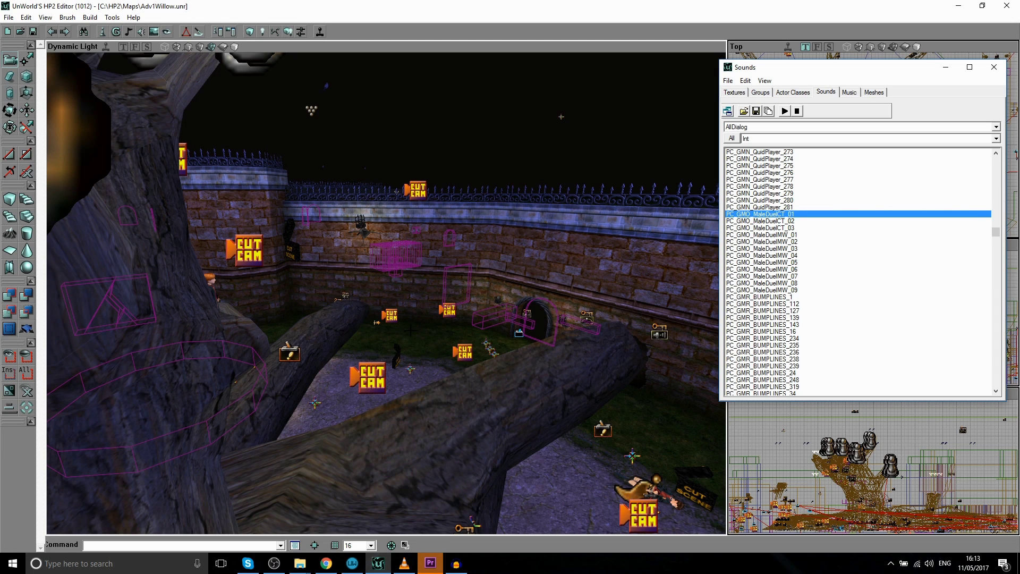
right_drag(430, 382, 447, 351)
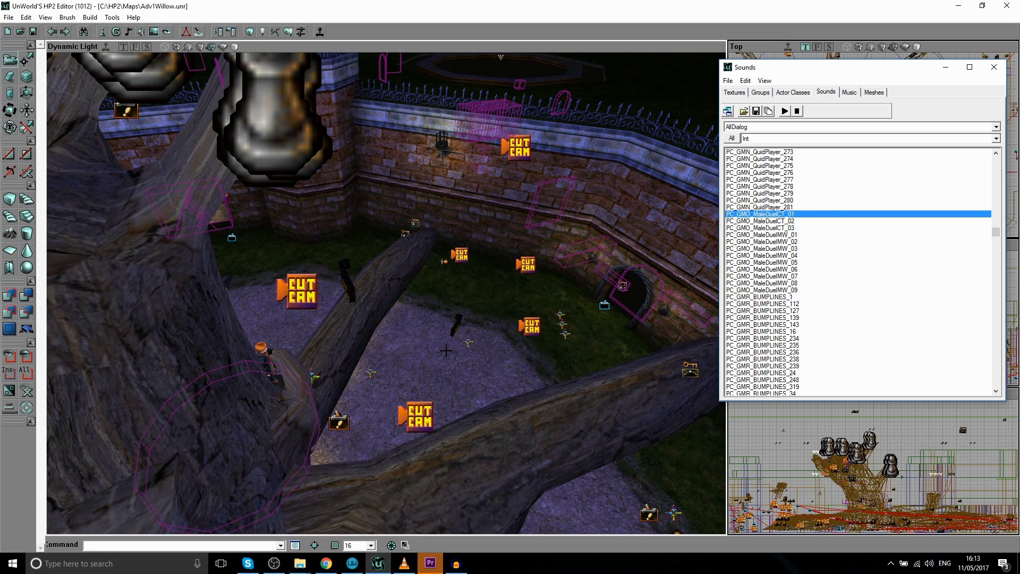
drag(447, 319, 447, 280)
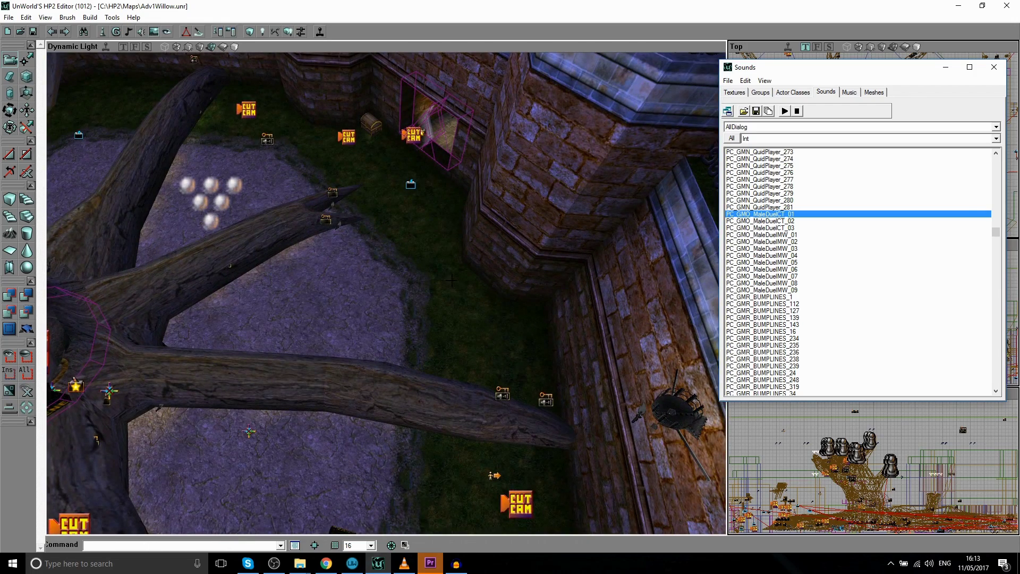
drag(452, 280, 416, 275)
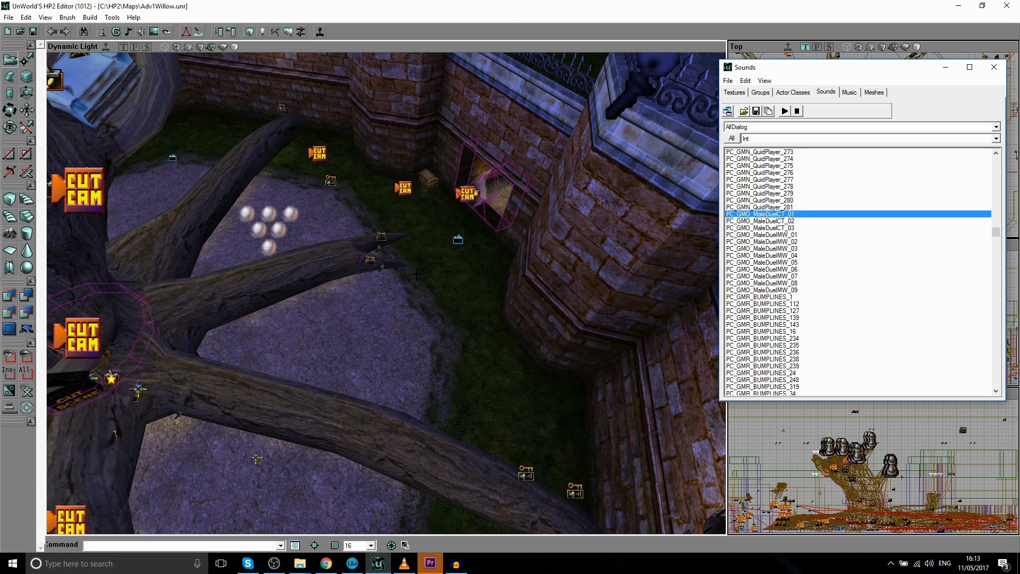
mouse_move(389, 317)
mouse_down()
mouse_move(389, 351)
mouse_move(375, 271)
mouse_up()
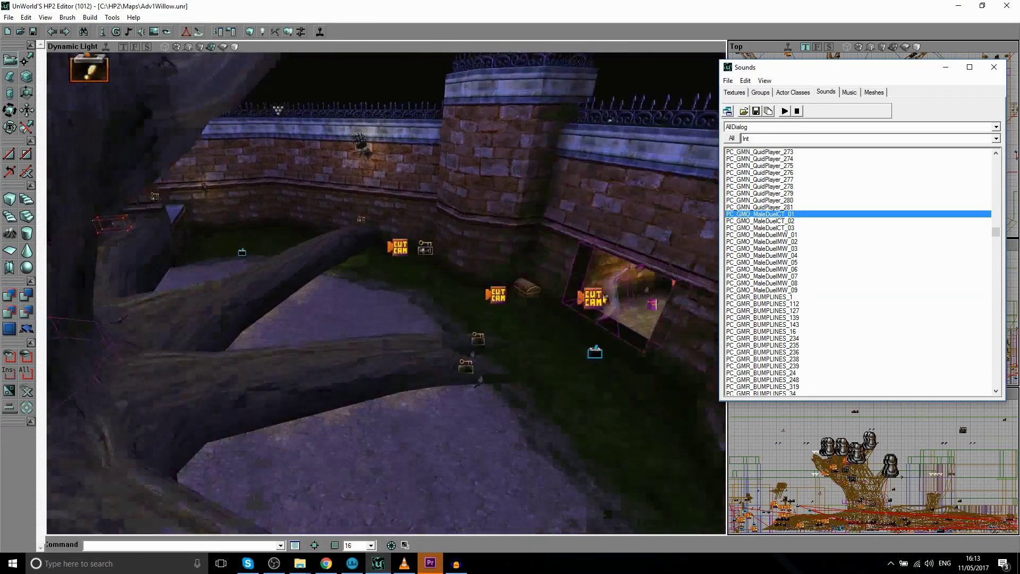
drag(368, 334, 368, 335)
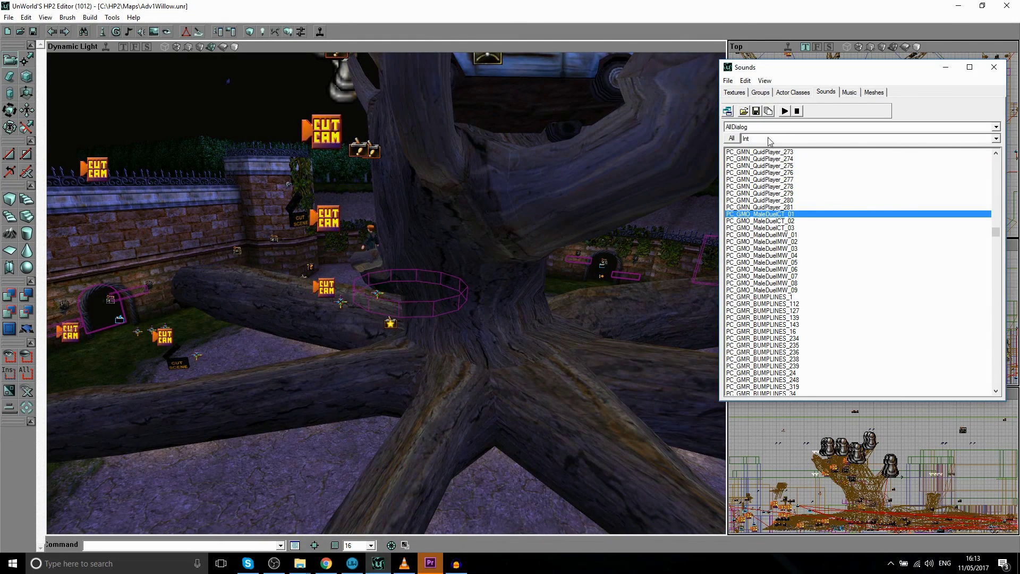
drag(833, 68, 546, 84)
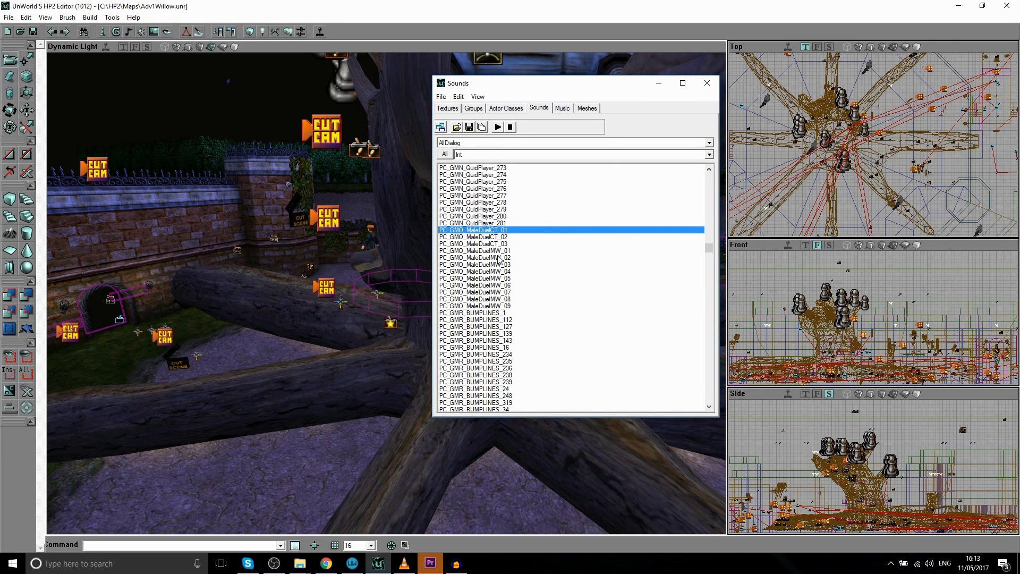
Step: Play the PC_GMO_MaleDuelMW_01, _02 and _06 dialog sounds, ending back on _01
click(496, 251)
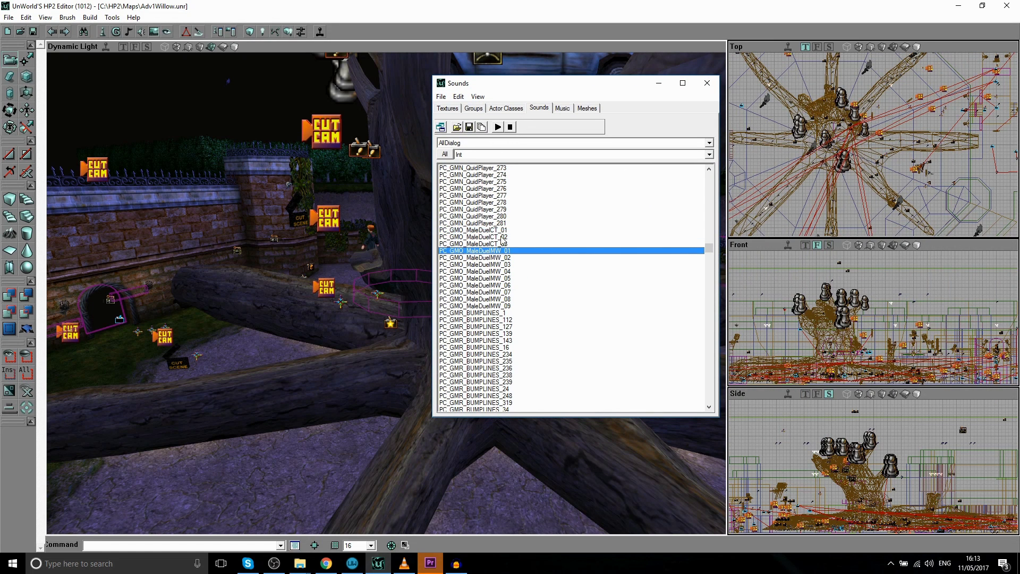
click(498, 128)
click(510, 258)
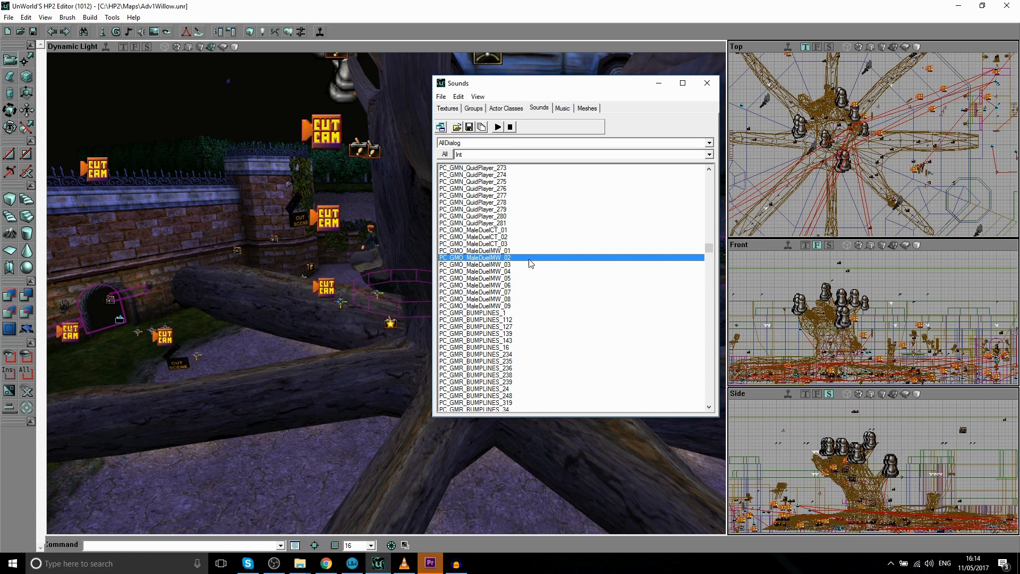
click(512, 285)
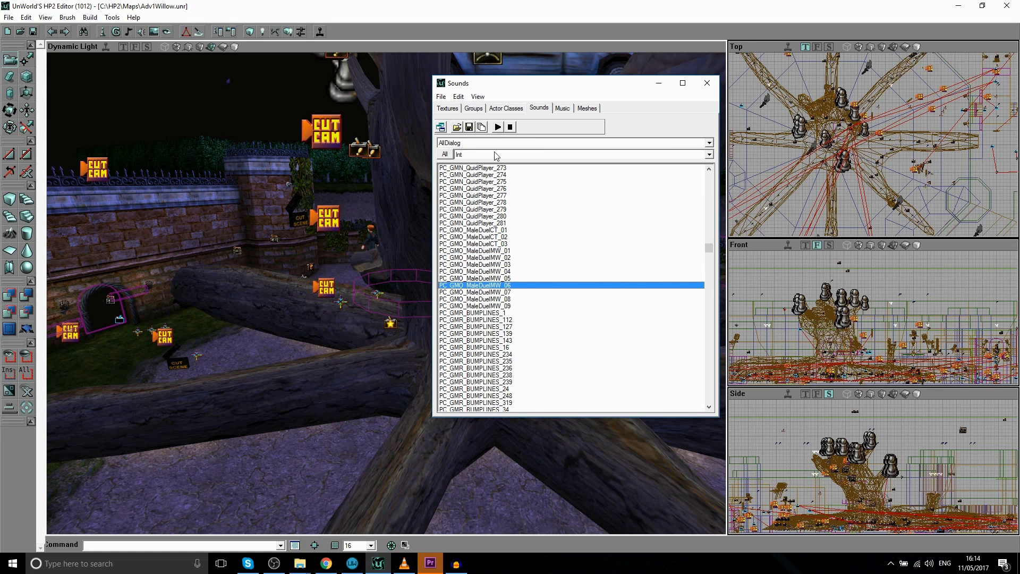
click(510, 251)
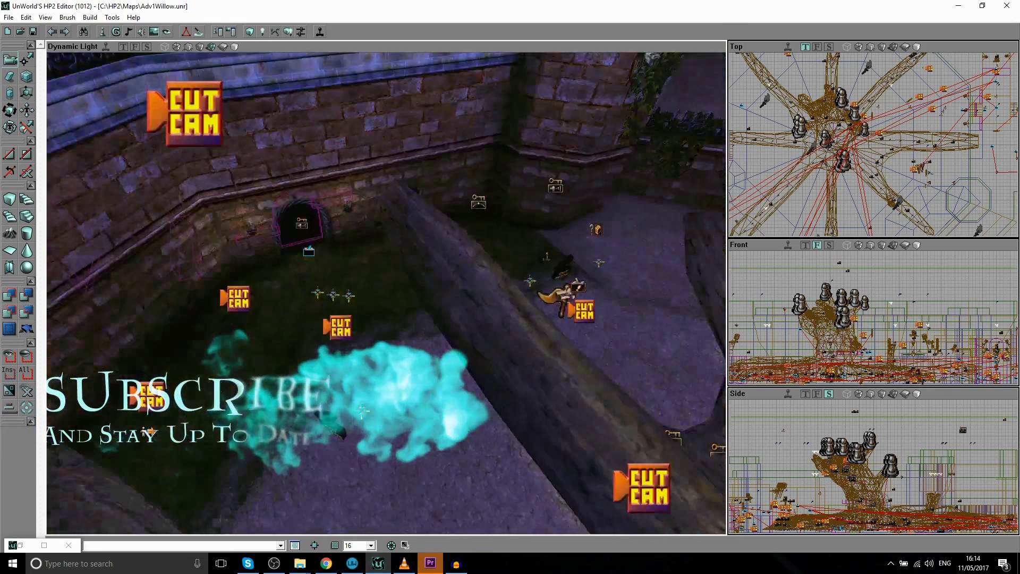
Step: Fly past the pillars toward the wall and tower, then quit the editor with Alt+F4
mouse_move(386, 294)
mouse_down()
mouse_move(386, 263)
mouse_move(385, 342)
mouse_up()
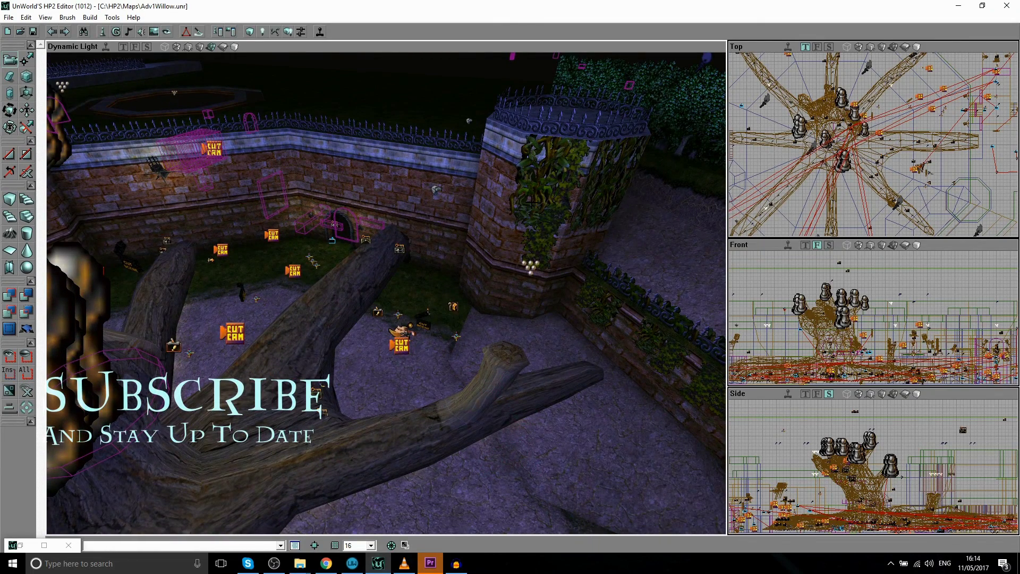
mouse_move(386, 293)
mouse_down()
mouse_move(343, 293)
mouse_move(351, 264)
mouse_up()
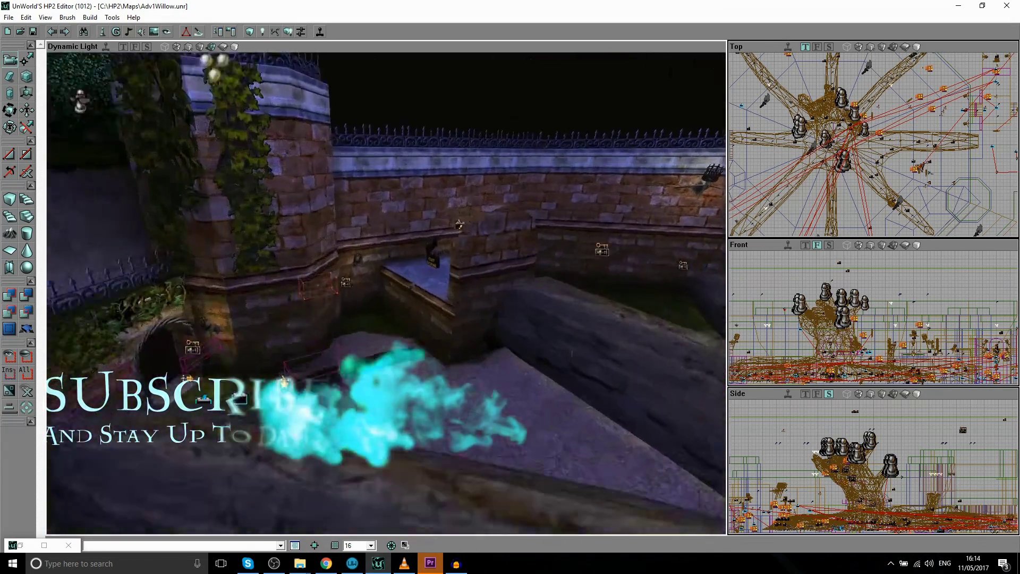
mouse_move(386, 293)
mouse_down()
mouse_move(342, 293)
mouse_move(391, 279)
mouse_move(405, 236)
mouse_move(363, 295)
mouse_move(339, 255)
mouse_move(386, 303)
mouse_move(367, 351)
mouse_move(414, 286)
mouse_move(541, 265)
mouse_up()
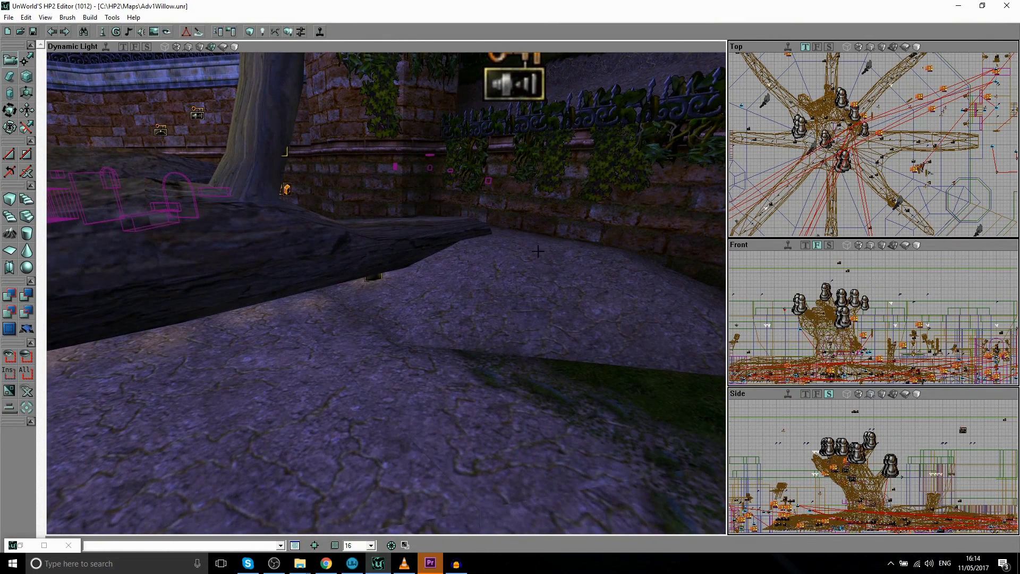
mouse_move(414, 267)
mouse_down()
mouse_move(430, 303)
mouse_move(463, 311)
mouse_move(487, 65)
mouse_move(558, 88)
mouse_move(582, 112)
mouse_move(494, 152)
mouse_move(434, 212)
mouse_move(429, 253)
mouse_up()
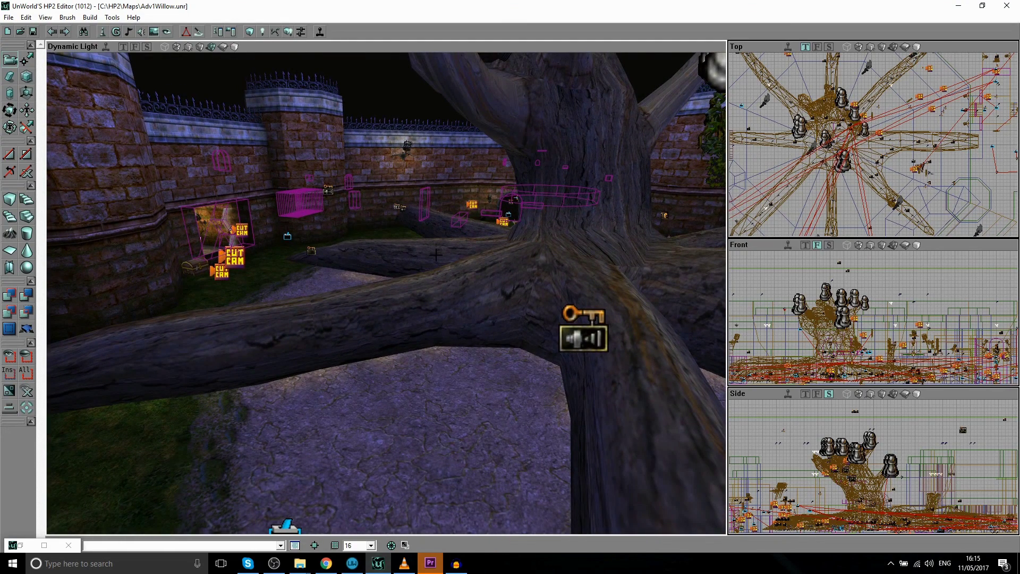
key(alt+F4)
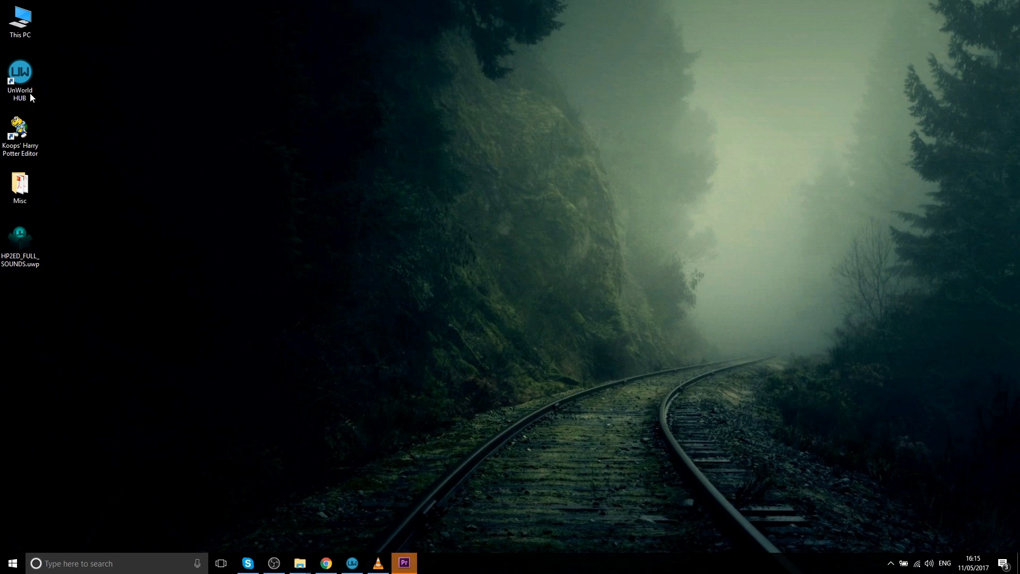
Step: Launch UnWorld HUB and choose Chamber of Secrets from the game list
double_click(24, 74)
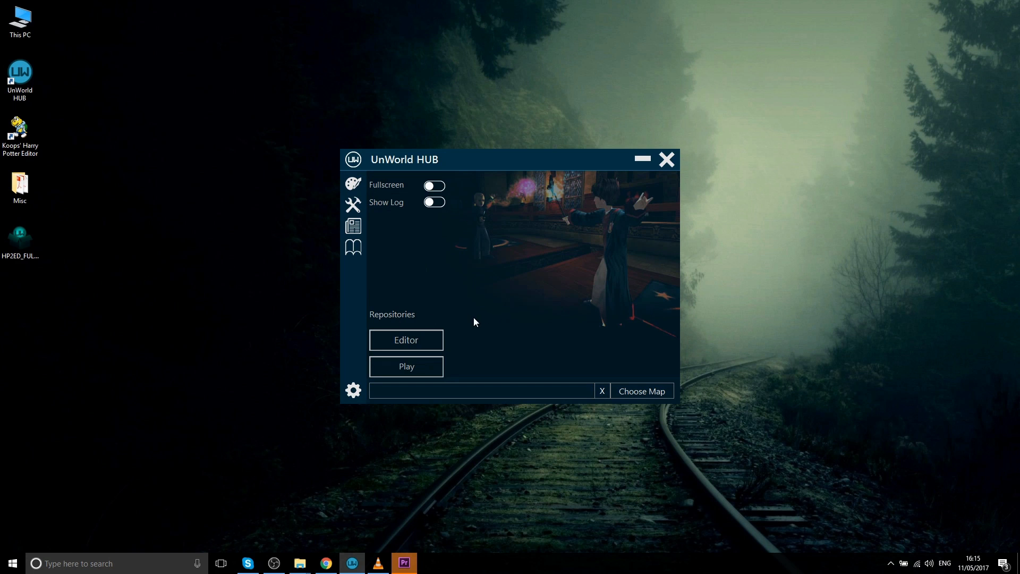
click(353, 184)
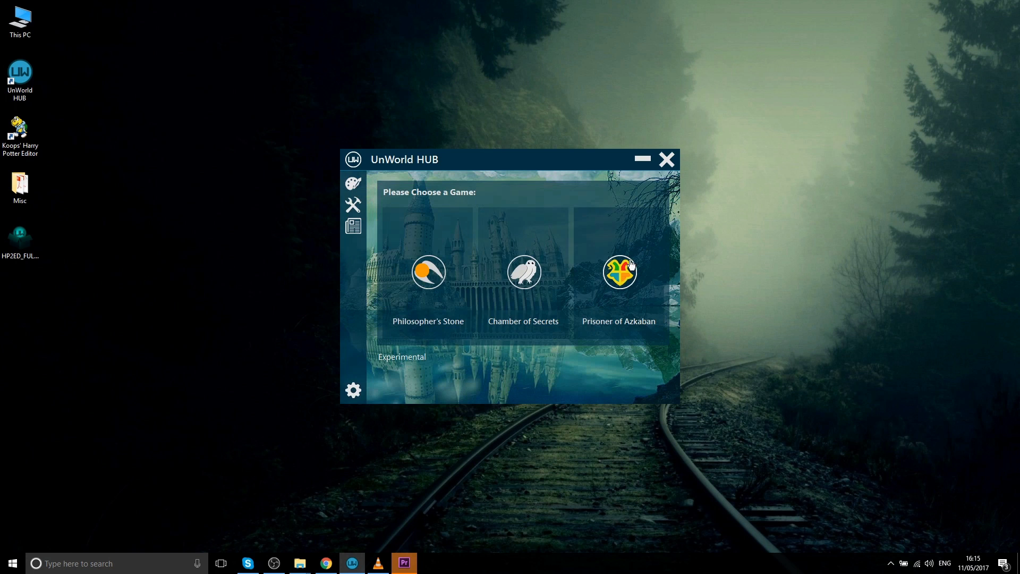
click(494, 274)
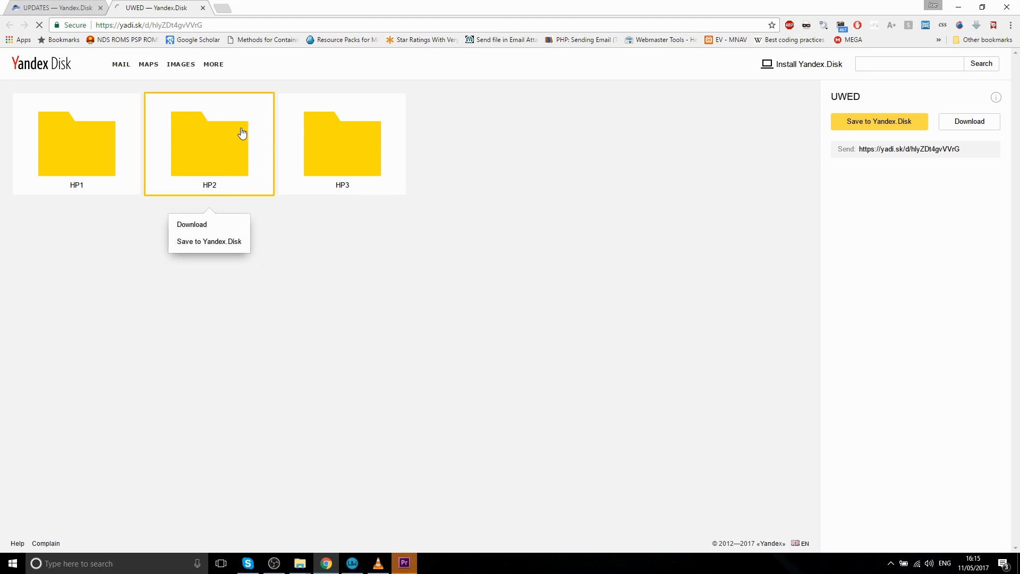
Step: Browse HP2 > UPDATES on Yandex Disk to see the .uwp patches, then close Chrome
double_click(243, 133)
click(344, 191)
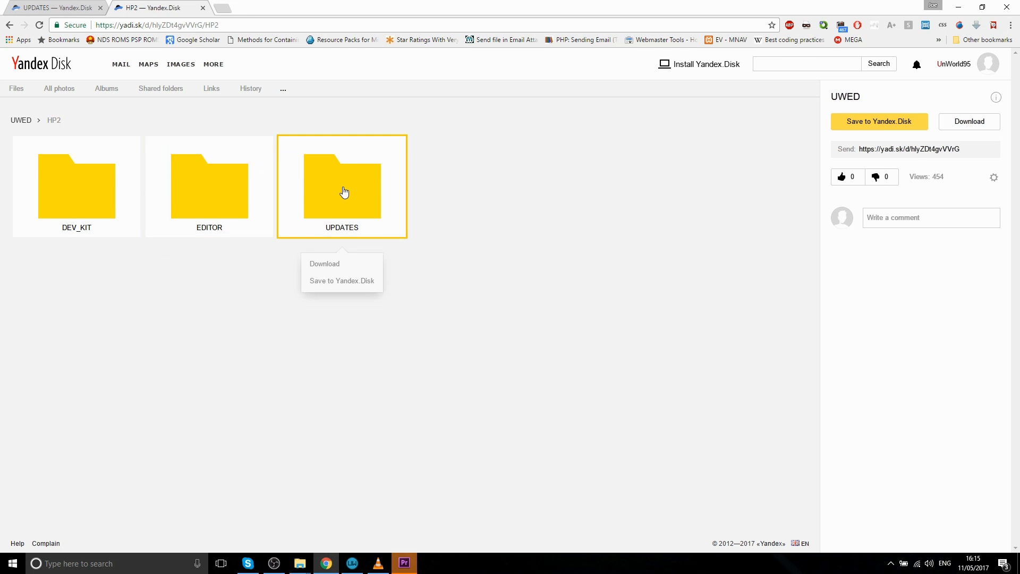
double_click(344, 191)
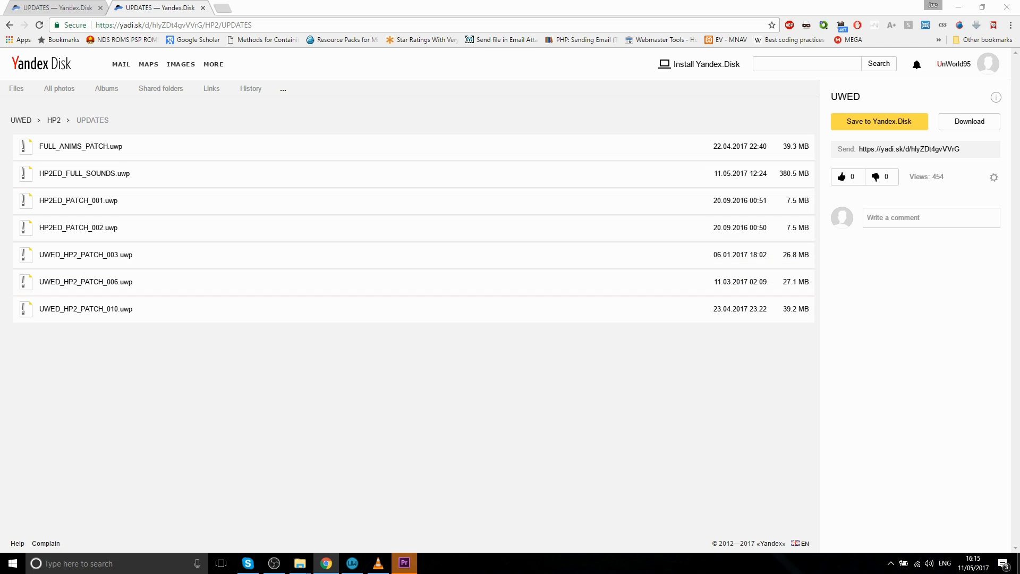
click(1018, 564)
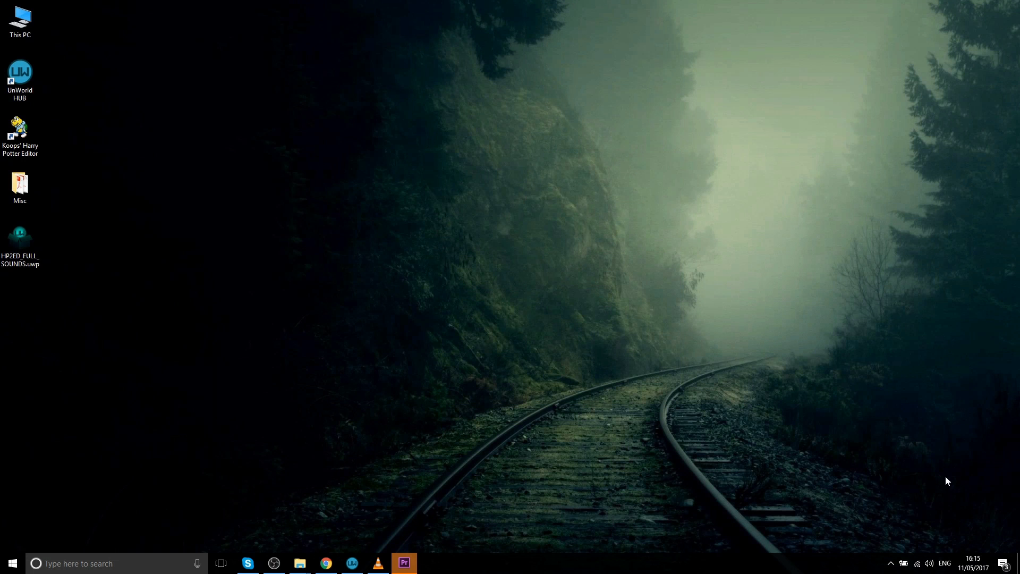
Step: Run HP2ED_FULL_SOUNDS.uwp and select Chamber of Secrets in UnWorld HUB
double_click(33, 243)
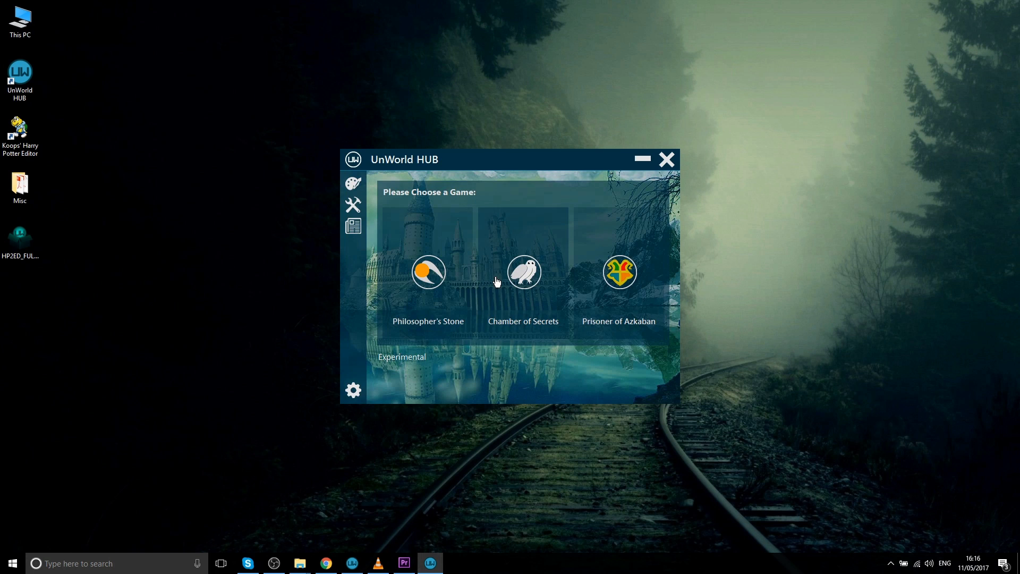
click(540, 267)
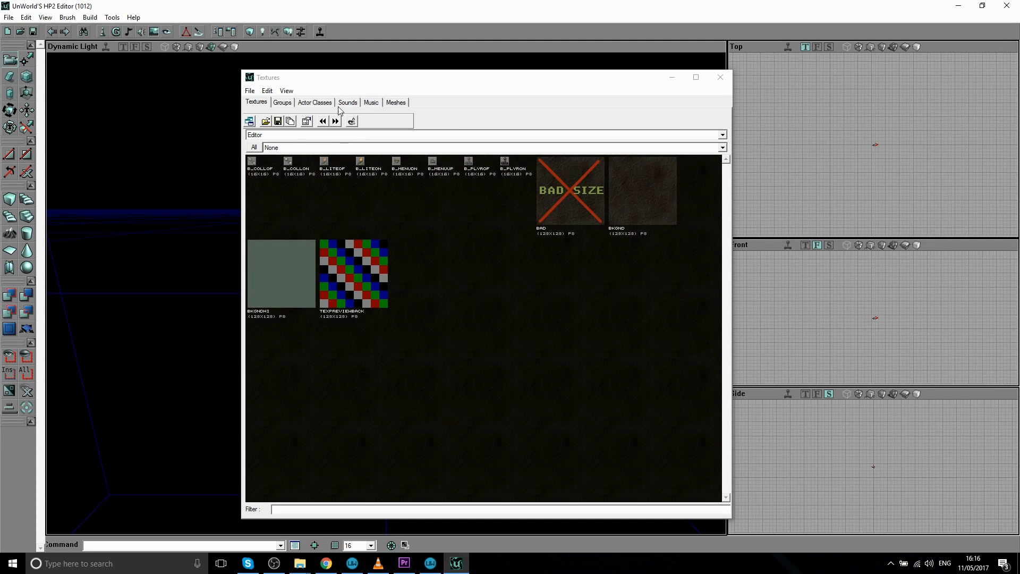
Step: Show the HPSounds package's Magic_sfx group in the Sounds browser
click(349, 102)
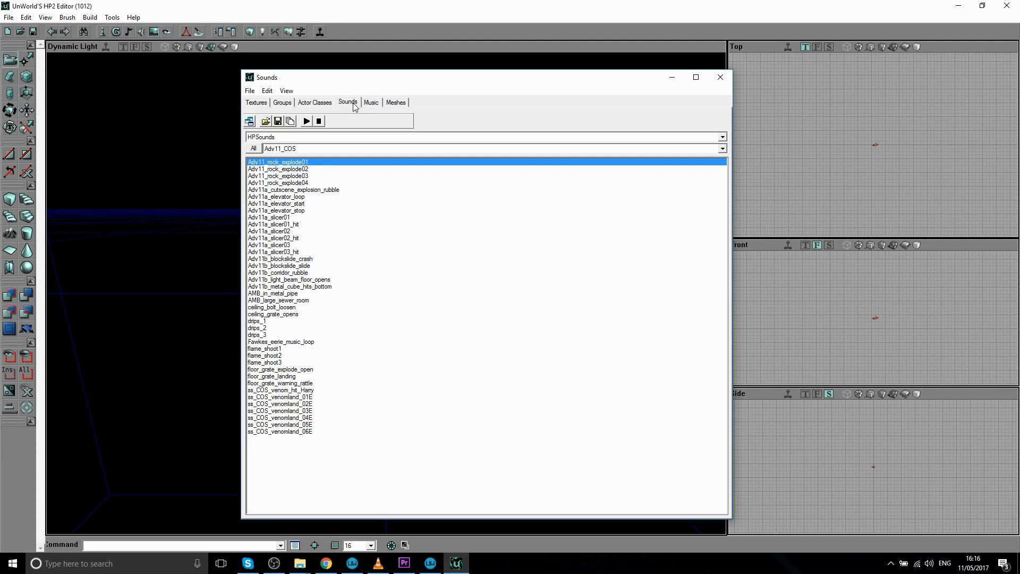
click(285, 137)
click(284, 147)
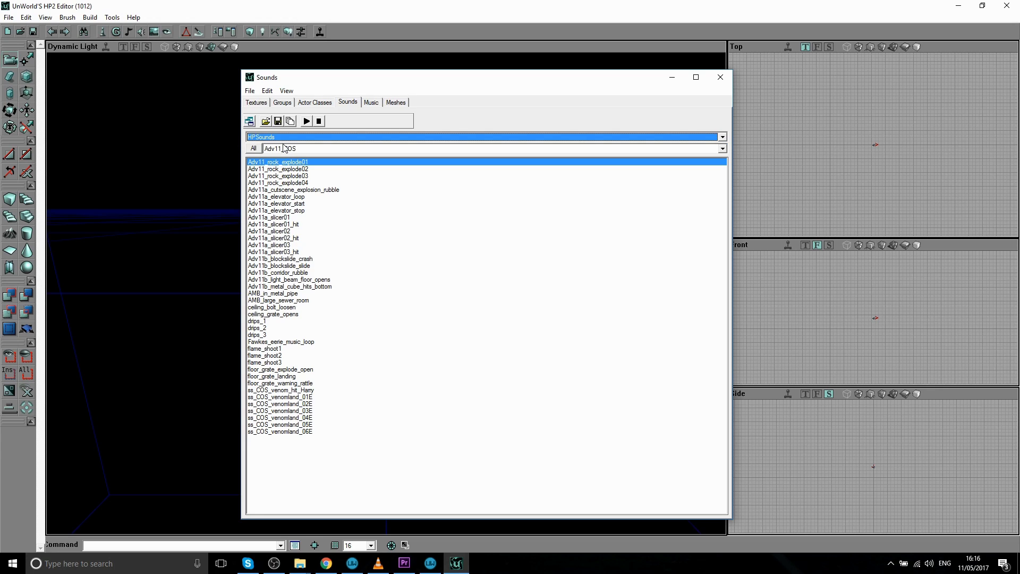
click(284, 321)
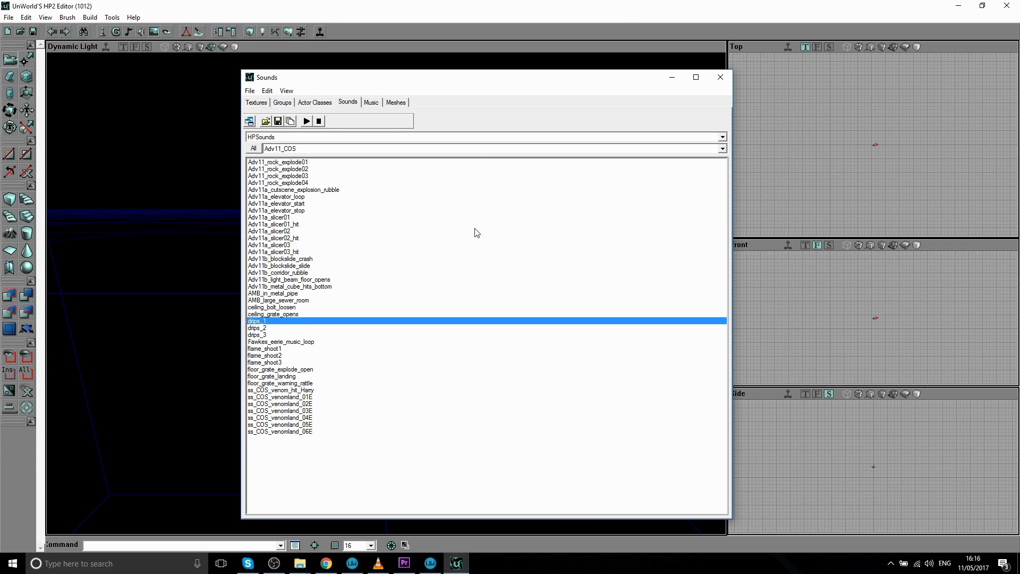
click(310, 148)
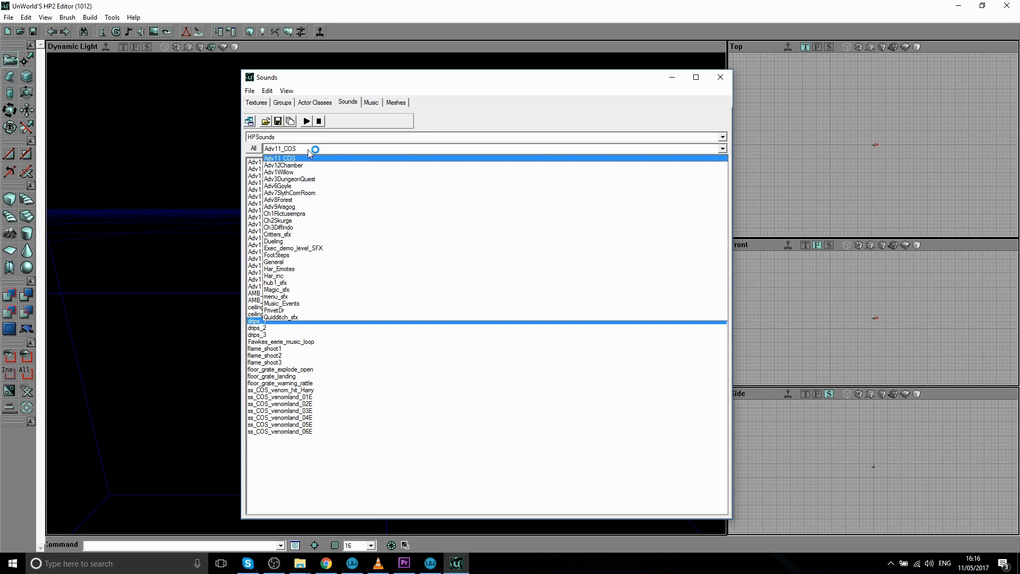
click(307, 289)
Step: Select Dueling_EXP_swoosh, play bean_bounce, then pick pickup_star and pickup_WC_silver
click(361, 281)
click(359, 342)
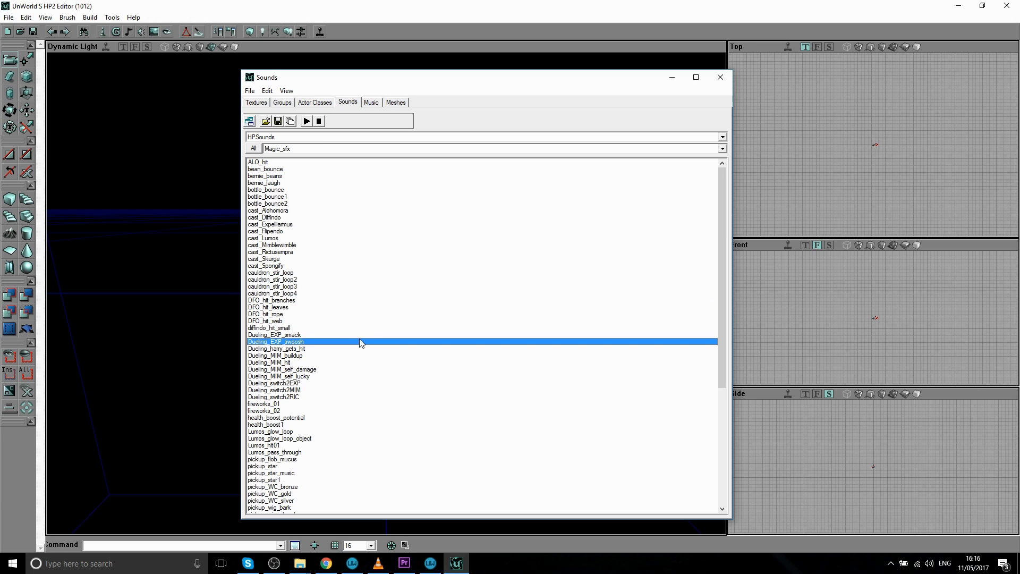
click(293, 169)
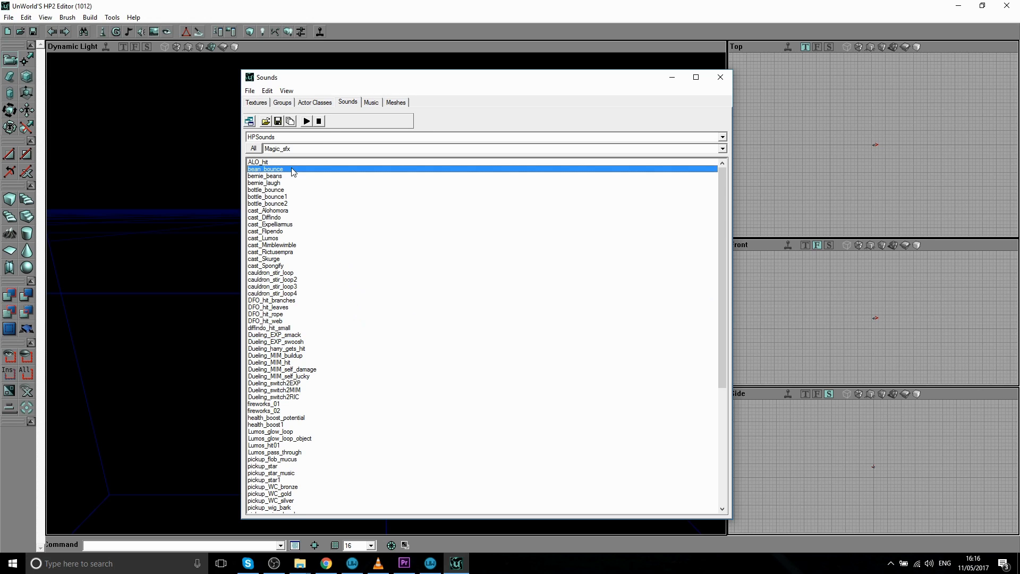
click(306, 122)
scroll(325, 245, down, 1)
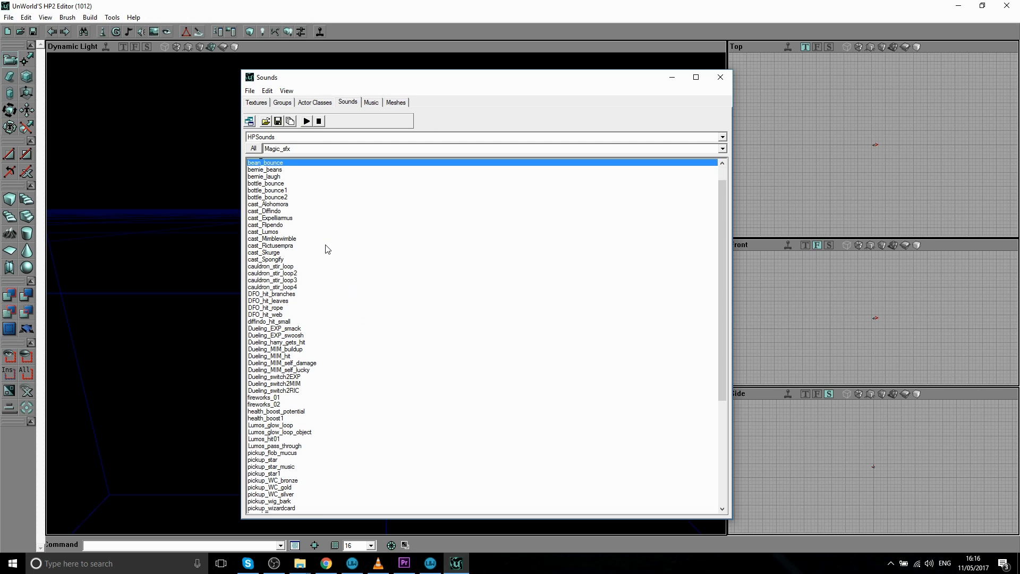
scroll(325, 246, down, 2)
scroll(326, 248, down, 2)
click(291, 363)
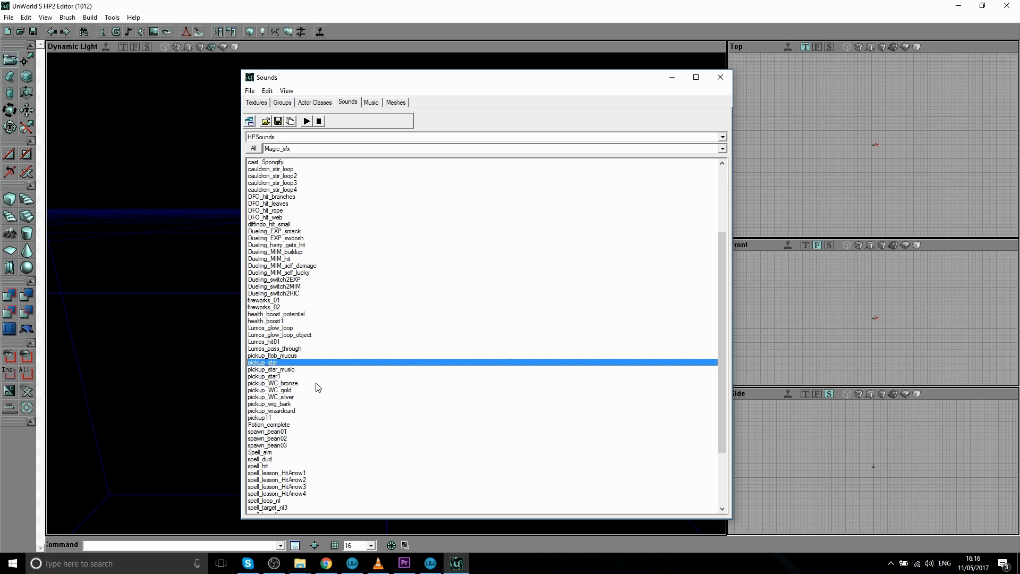
click(292, 390)
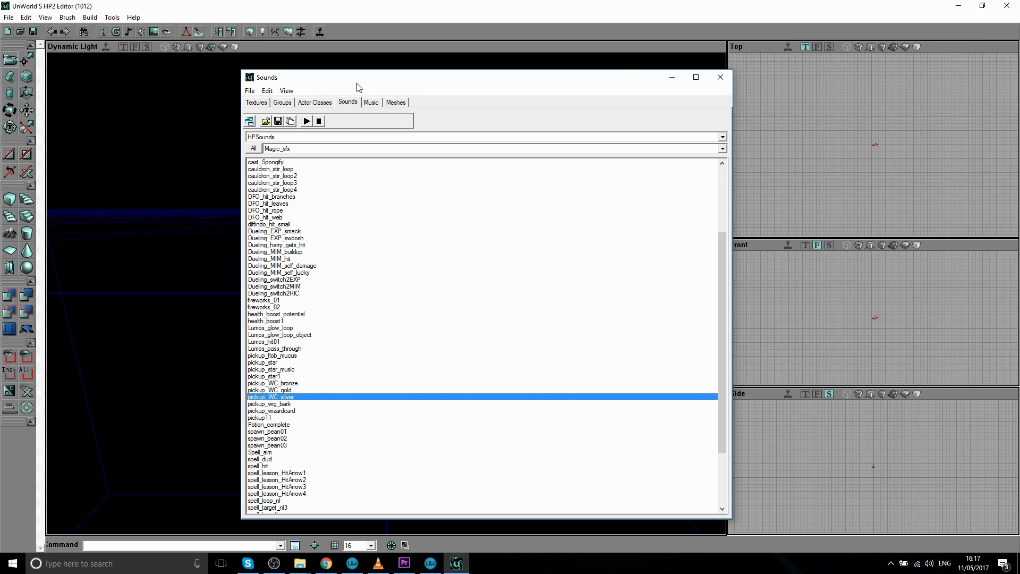
drag(634, 80, 575, 75)
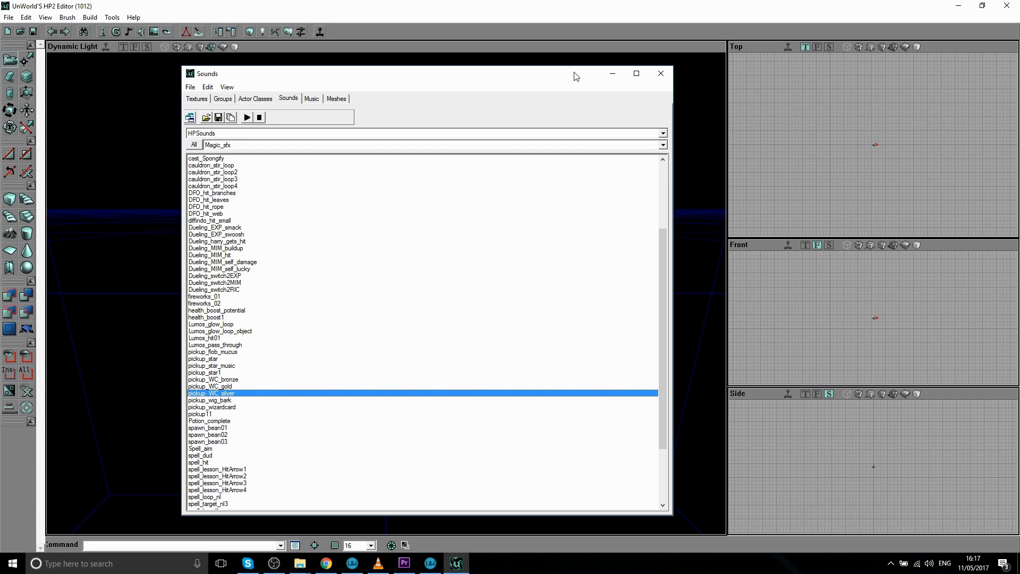